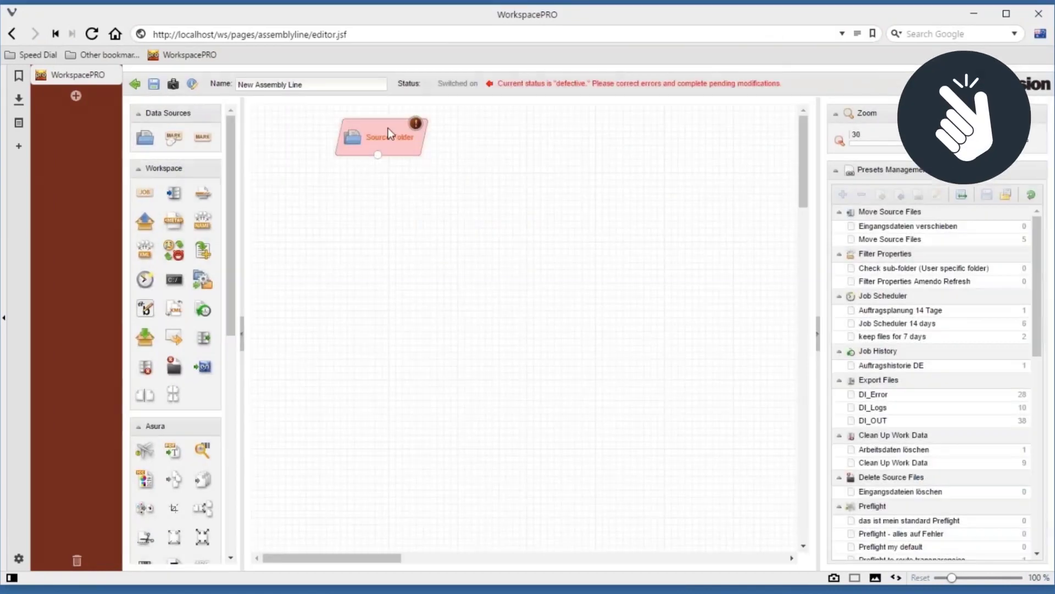
Place a source folder node and set it to 02_Demo/10.
{"action": "left_click_drag", "start_coordinate": [353, 157], "coordinate": [363, 147]}
{"action": "left_click", "coordinate": [737, 201]}
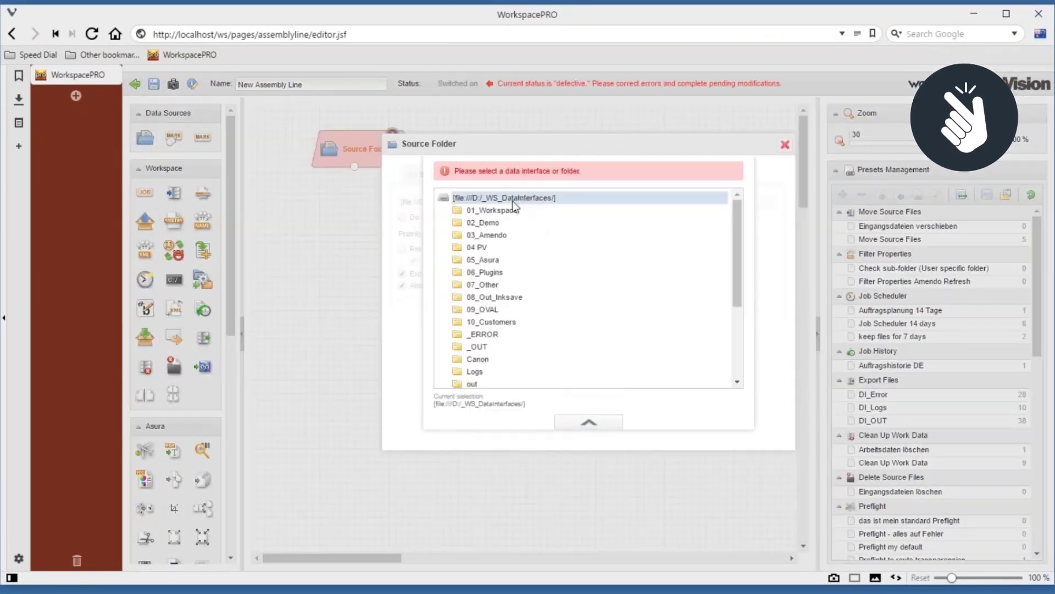
{"action": "left_click", "coordinate": [483, 223]}
{"action": "left_click", "coordinate": [485, 347]}
{"action": "left_click", "coordinate": [555, 328]}
Add Move Source Files, Preflight and Create PDF steps in sequence after the source.
{"action": "left_click_drag", "start_coordinate": [173, 193], "coordinate": [365, 223]}
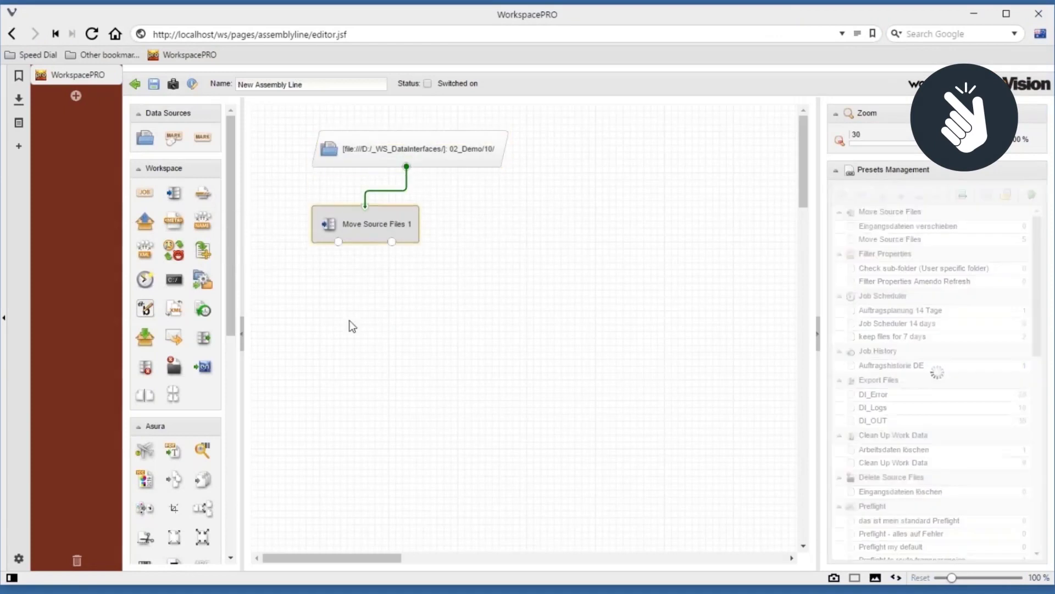
{"action": "left_click", "coordinate": [165, 167]}
{"action": "left_click_drag", "start_coordinate": [145, 188], "coordinate": [347, 306]}
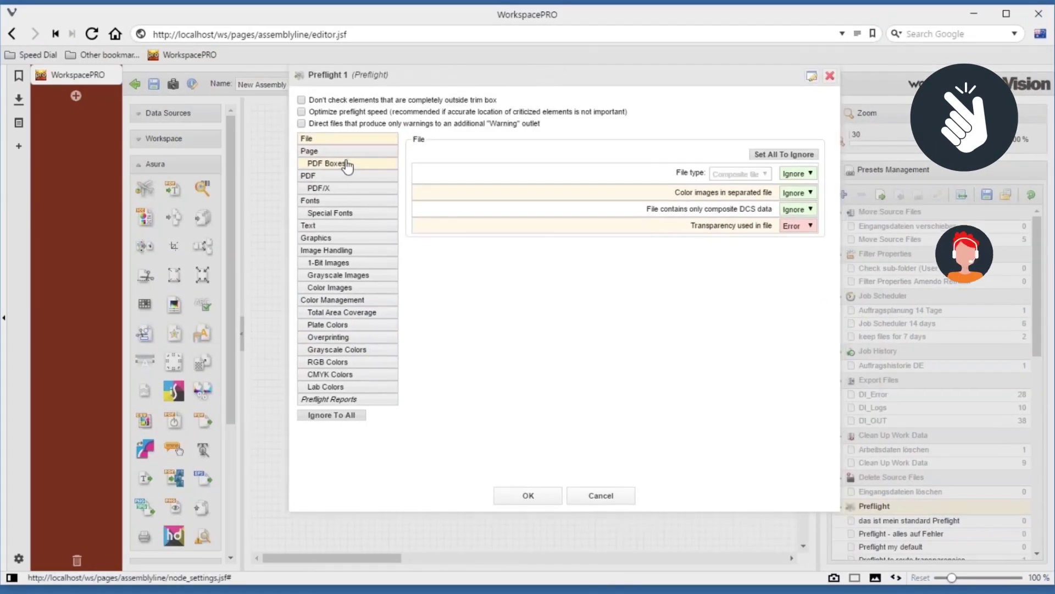
{"action": "left_click", "coordinate": [347, 166]}
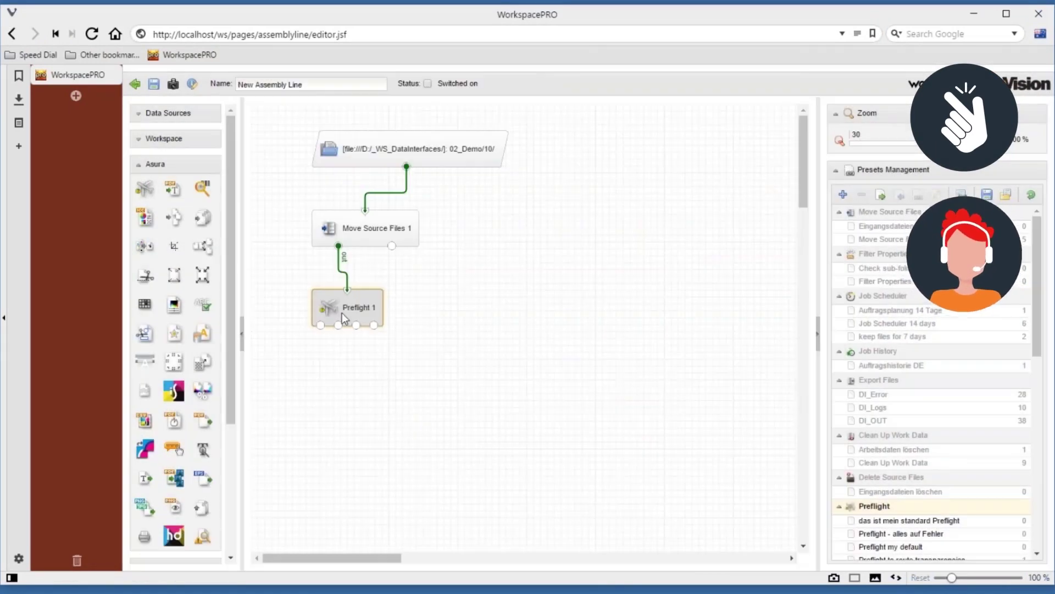
{"action": "left_click_drag", "start_coordinate": [144, 477], "coordinate": [345, 368]}
Add Job History and Export Files (Customer1 destination), then Color Management and Rename Files steps.
{"action": "left_click", "coordinate": [164, 138]}
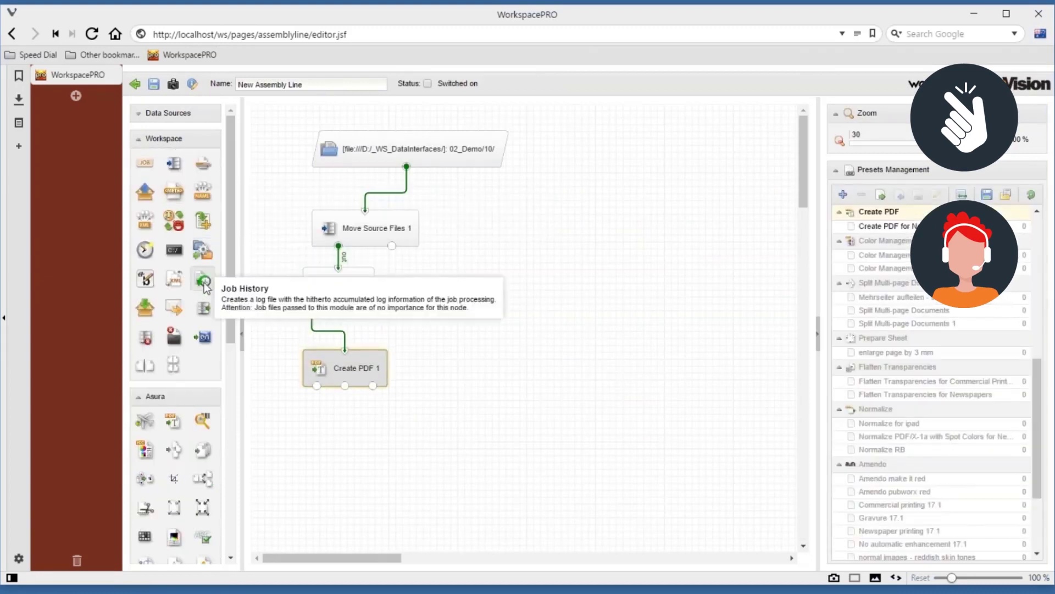
{"action": "left_click_drag", "start_coordinate": [203, 279], "coordinate": [388, 342]}
{"action": "left_click_drag", "start_coordinate": [203, 308], "coordinate": [471, 436]}
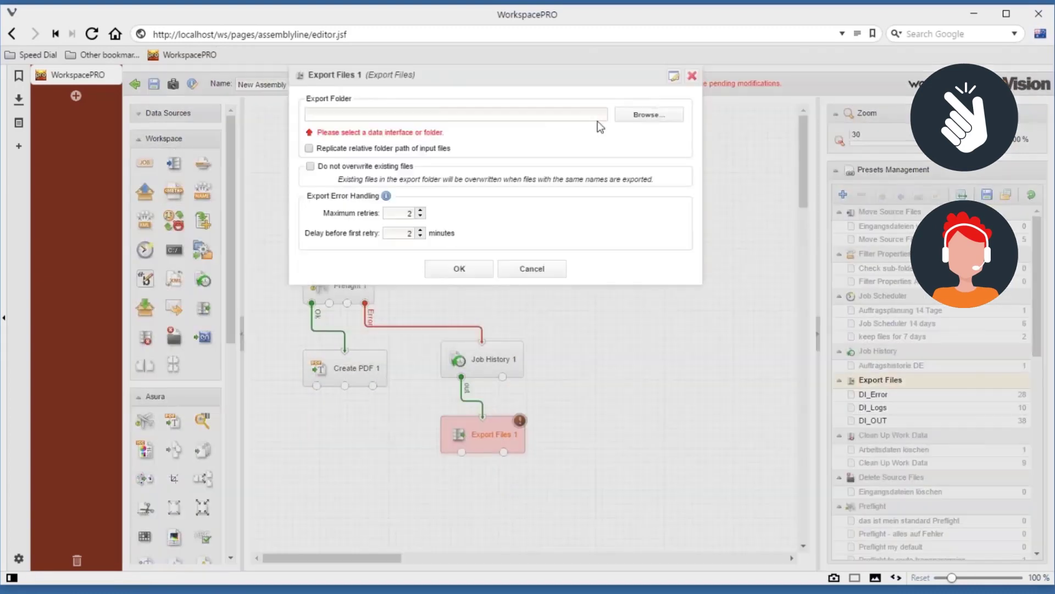
{"action": "left_click", "coordinate": [396, 111]}
{"action": "left_click", "coordinate": [378, 141]}
{"action": "left_click", "coordinate": [412, 264]}
{"action": "left_click", "coordinate": [495, 354]}
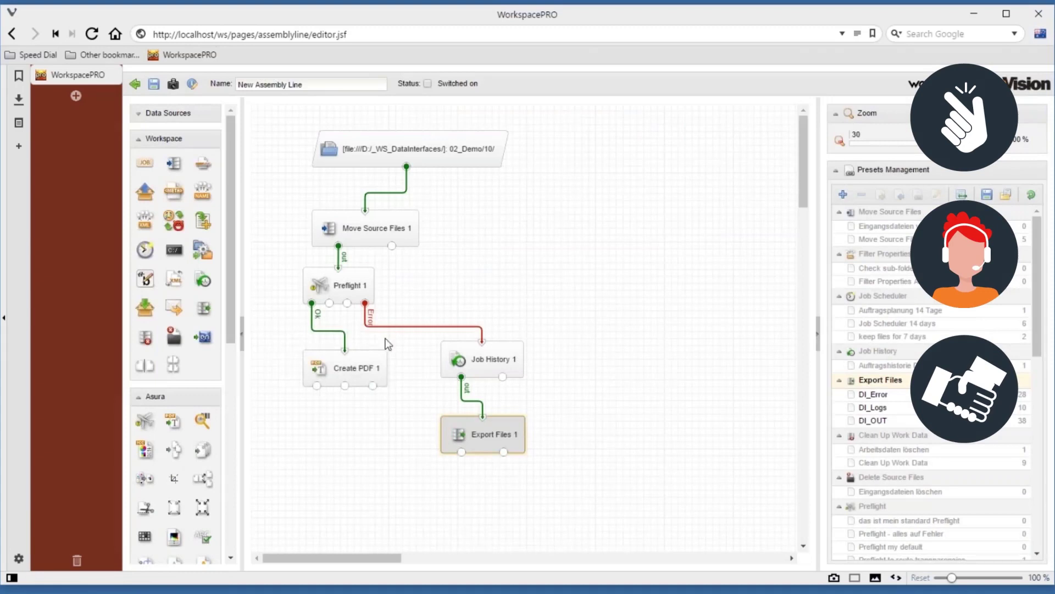
{"action": "left_click", "coordinate": [307, 342]}
{"action": "left_click_drag", "start_coordinate": [145, 449], "coordinate": [325, 419]}
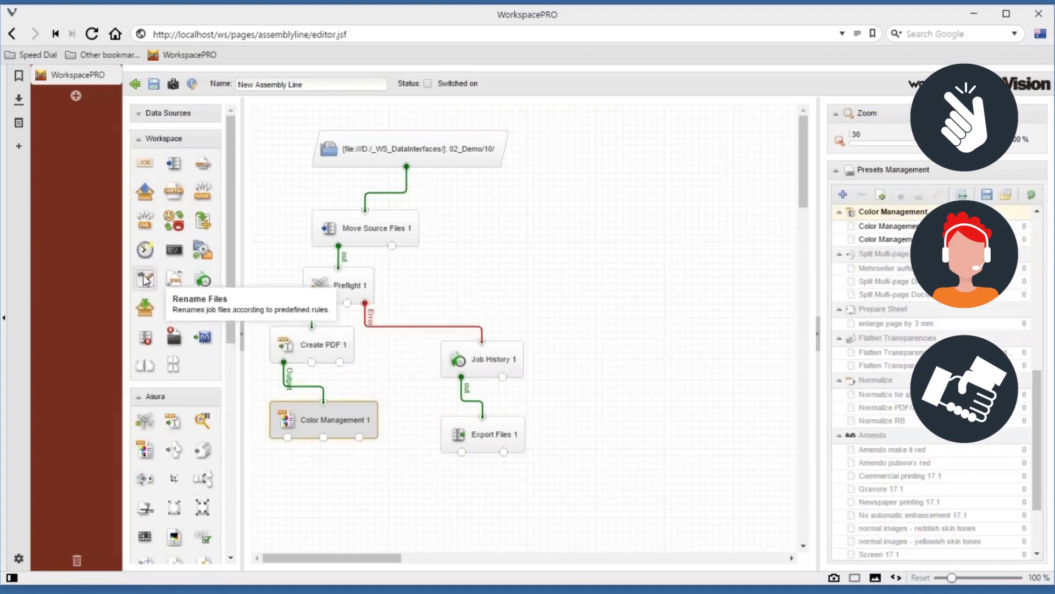
{"action": "left_click_drag", "start_coordinate": [144, 278], "coordinate": [315, 498]}
{"action": "scroll", "coordinate": [421, 477], "scroll_direction": "down", "scroll_amount": 2}
{"action": "scroll", "coordinate": [173, 388], "scroll_direction": "down", "scroll_amount": 4}
{"action": "left_click_drag", "start_coordinate": [202, 318], "coordinate": [330, 433]}
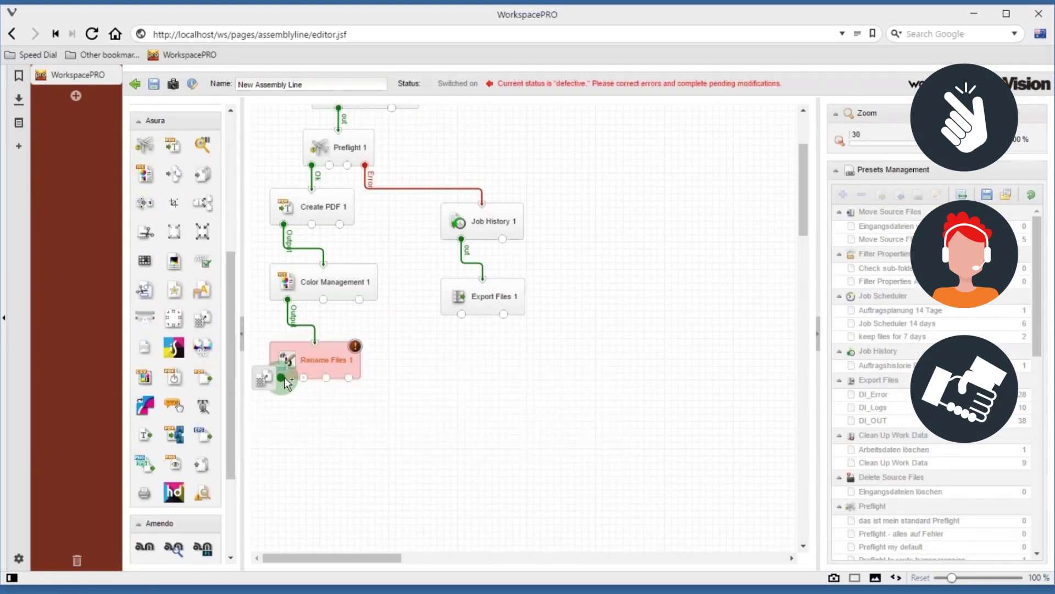